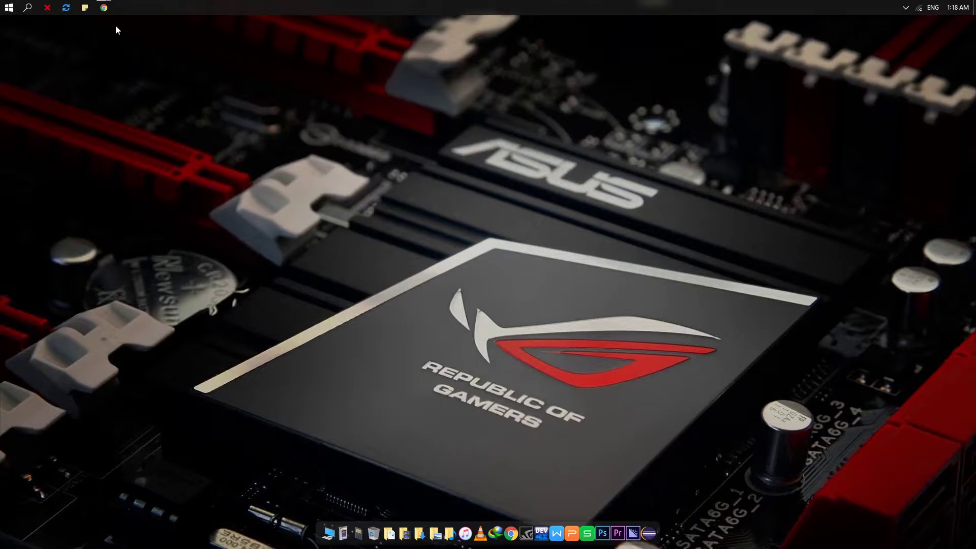
mouse_move(104, 7)
click(139, 46)
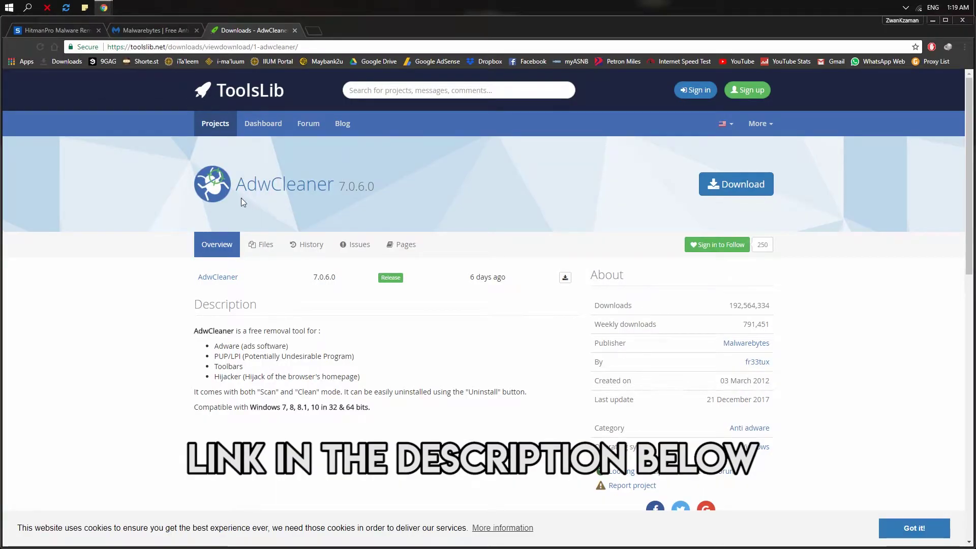
click(149, 30)
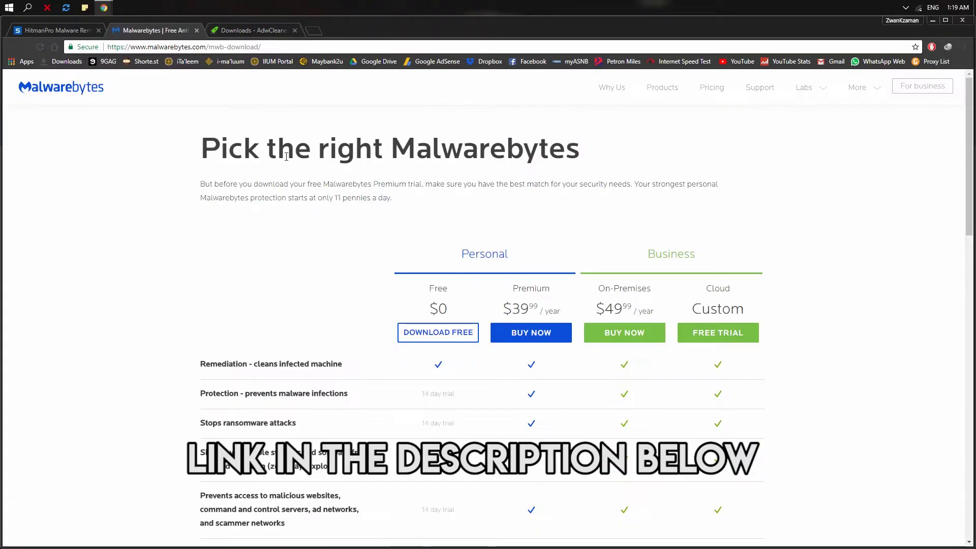
click(57, 30)
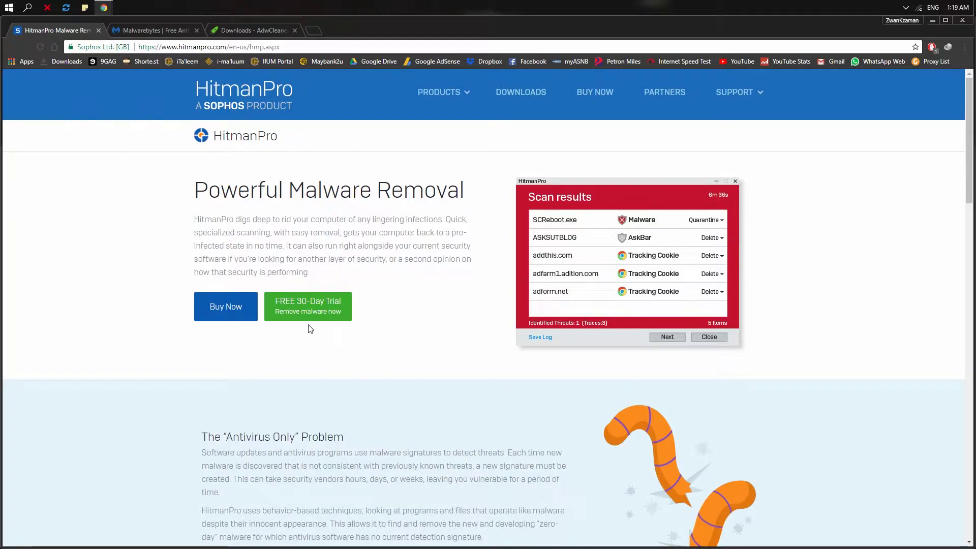
click(152, 31)
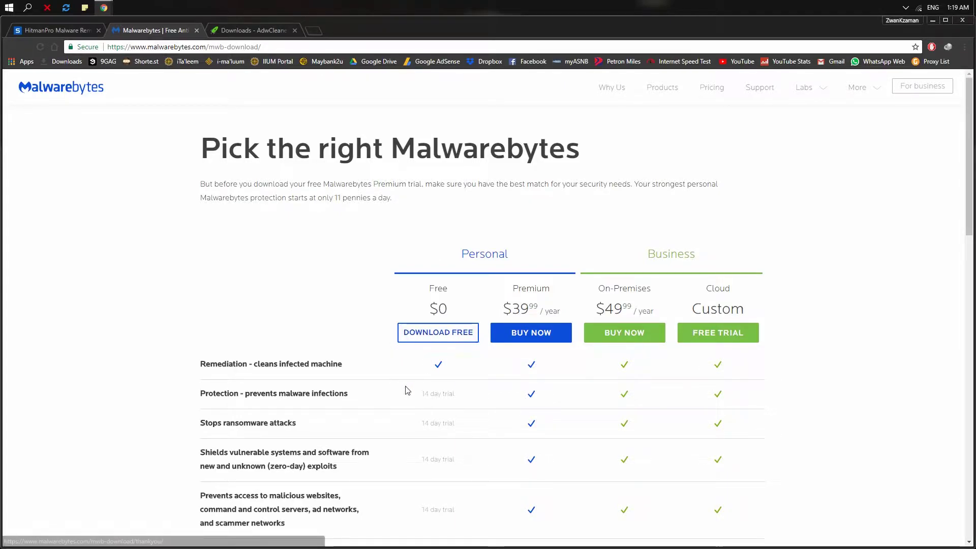
click(249, 30)
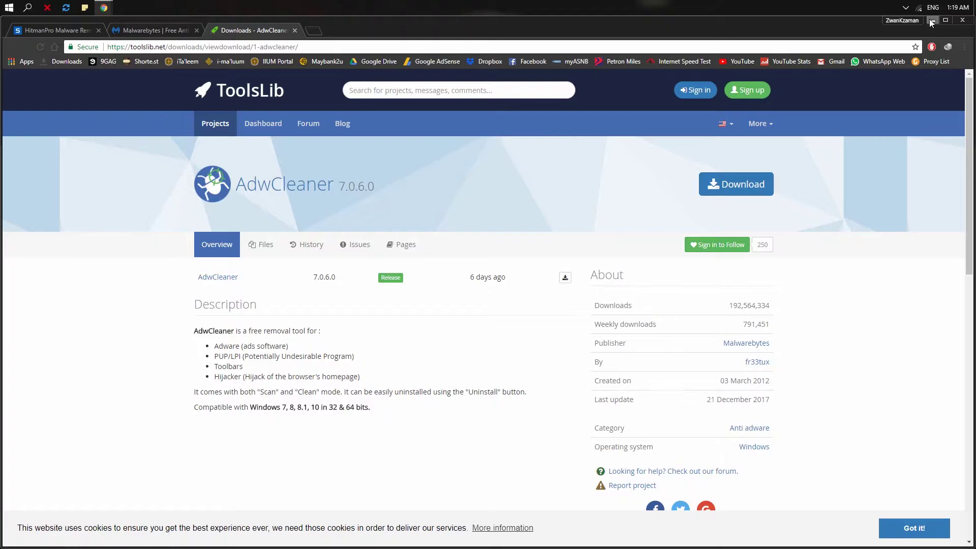
Step: Launch adwcleaner_7.0.6.0.exe from Downloads > Programs with administrator rights
click(930, 19)
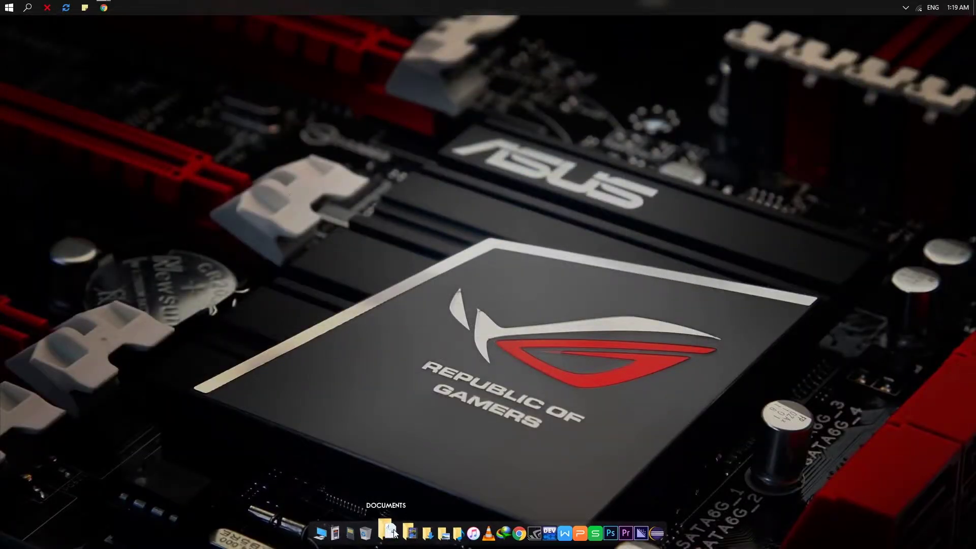
click(416, 532)
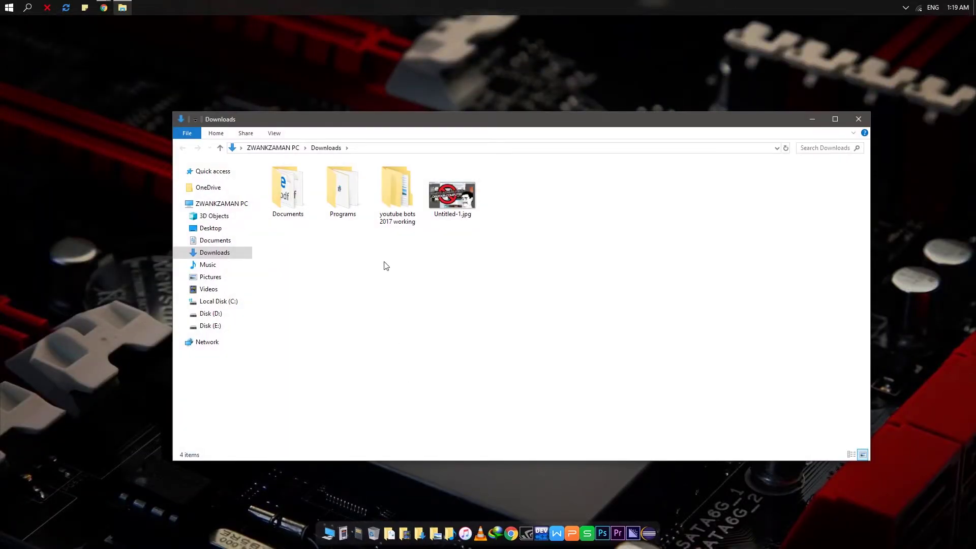
double_click(343, 191)
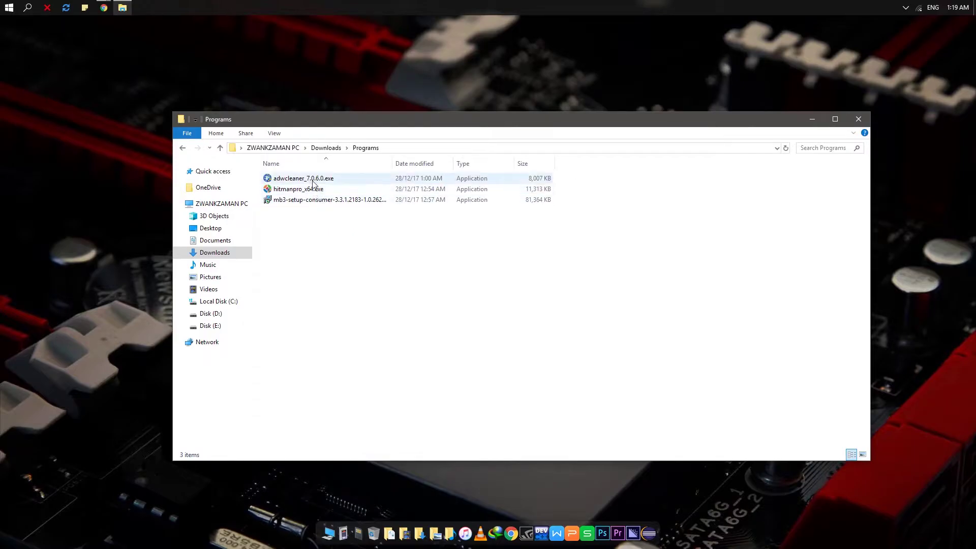
double_click(304, 179)
click(469, 373)
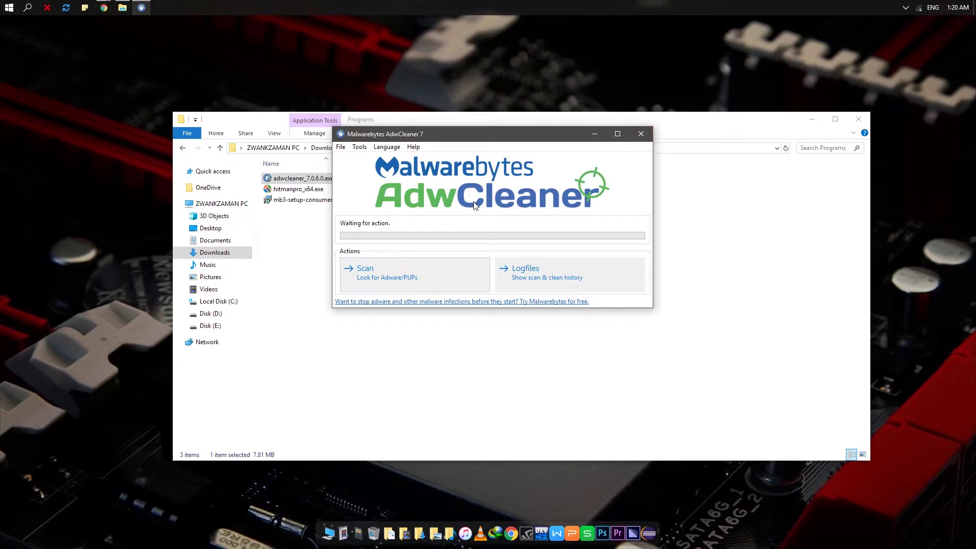
Step: Close AdwCleaner and minimize the Programs folder window
click(641, 135)
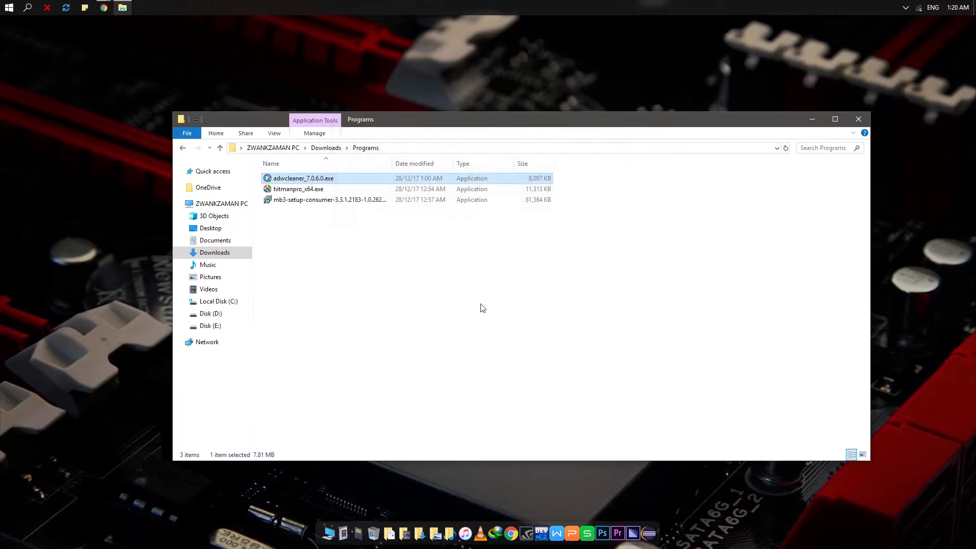
click(481, 306)
click(812, 120)
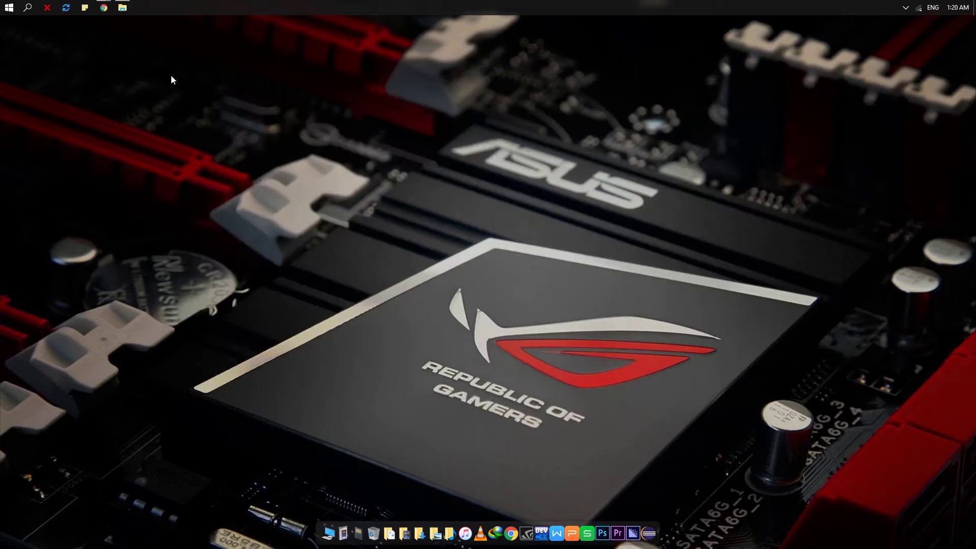
Step: Launch Malwarebytes from Windows search, scan, and quarantine all seven threats
key(super+s)
text(malwa)
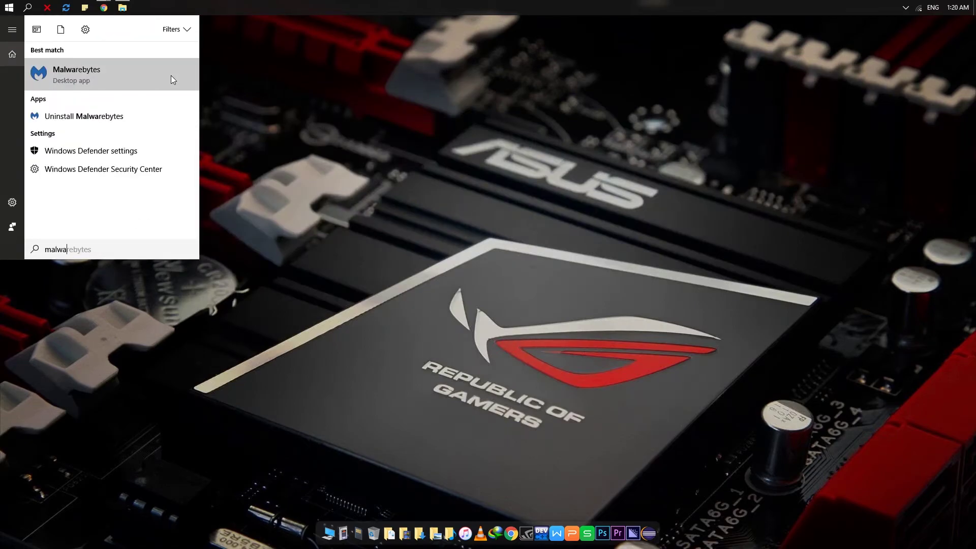
key(Return)
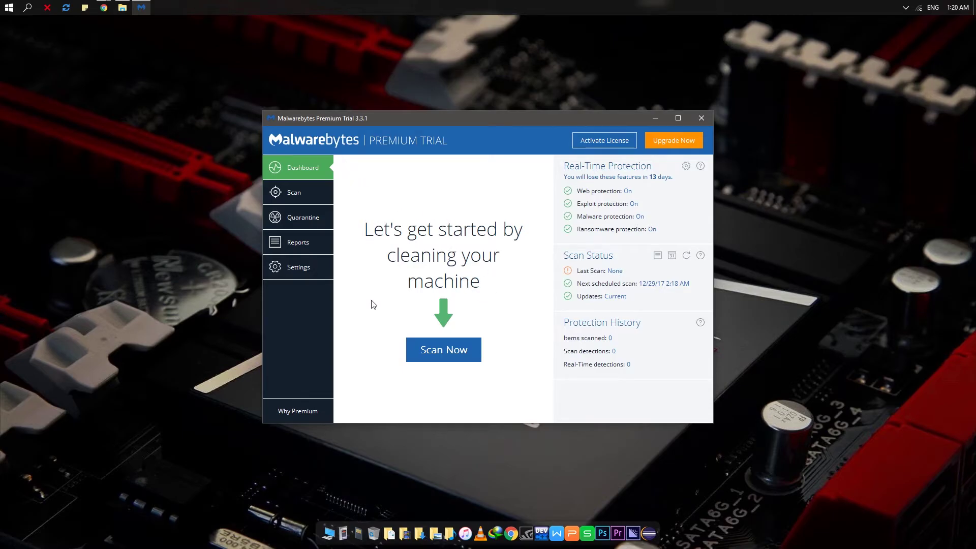
click(435, 352)
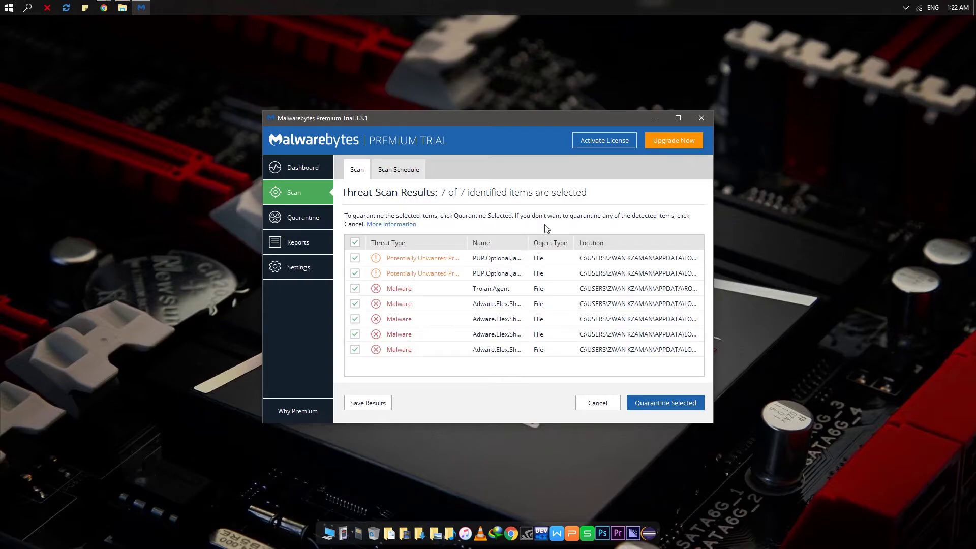
click(666, 404)
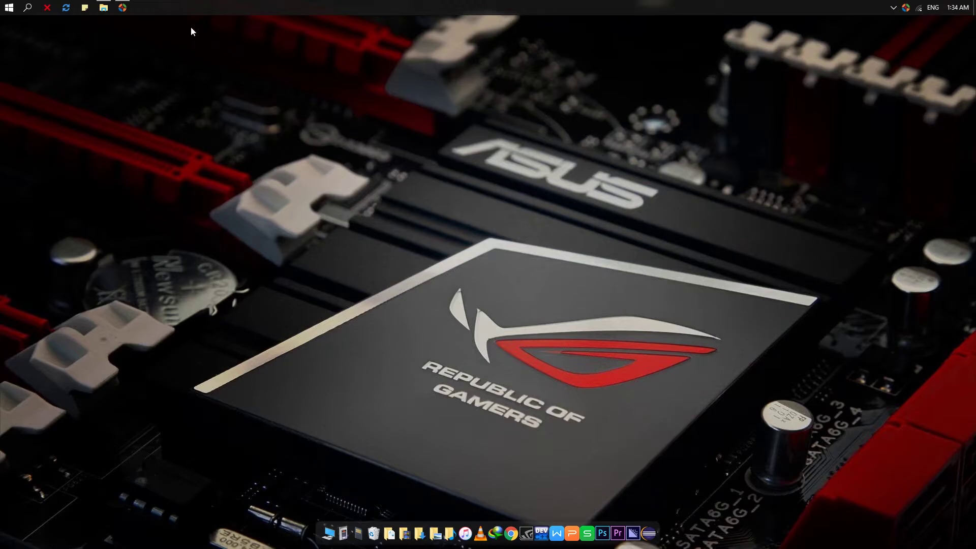
Step: Bring up the HitmanPro scan and let it finish with 2 threats and 116 items
click(123, 8)
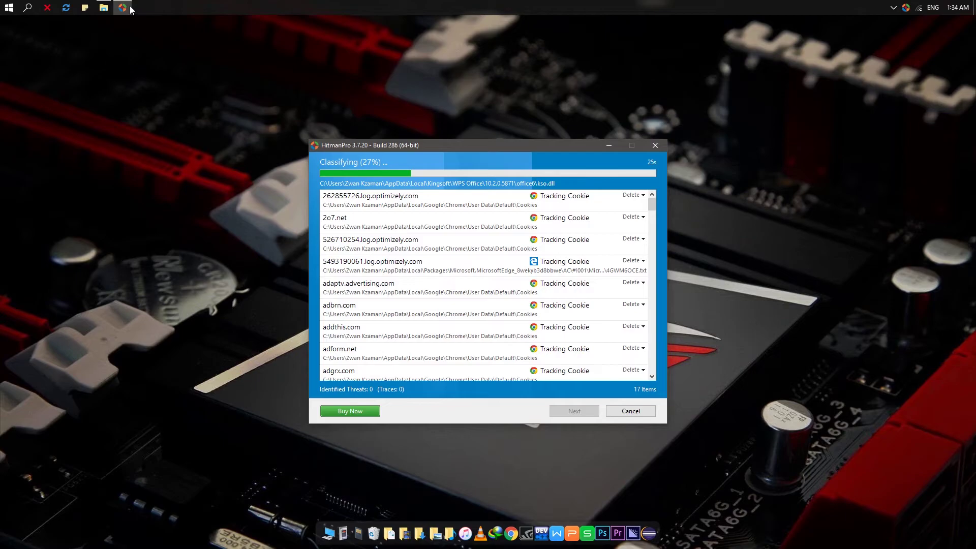
drag(506, 146, 514, 137)
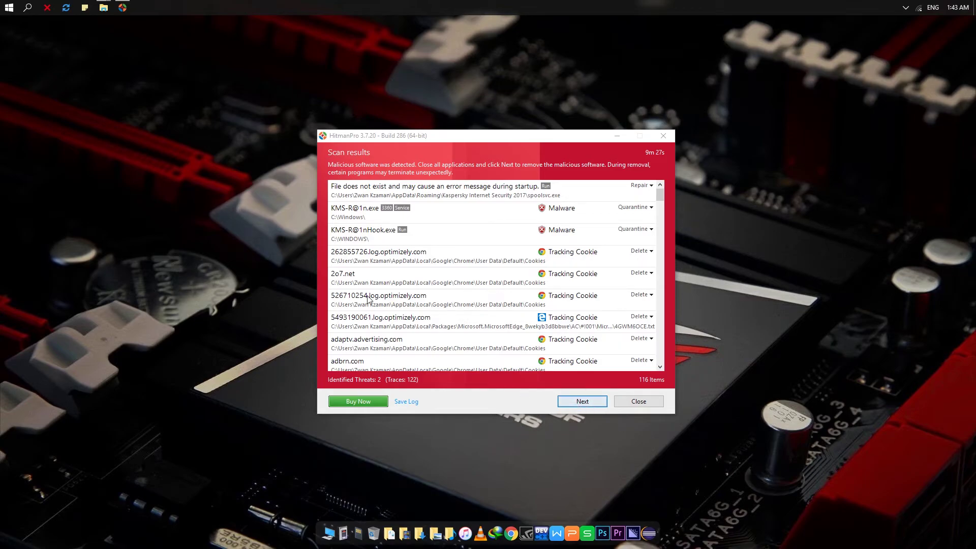
Step: Activate HitmanPro's free 30-day license with a confirmed e-mail, valid until 2018-01-27
click(595, 405)
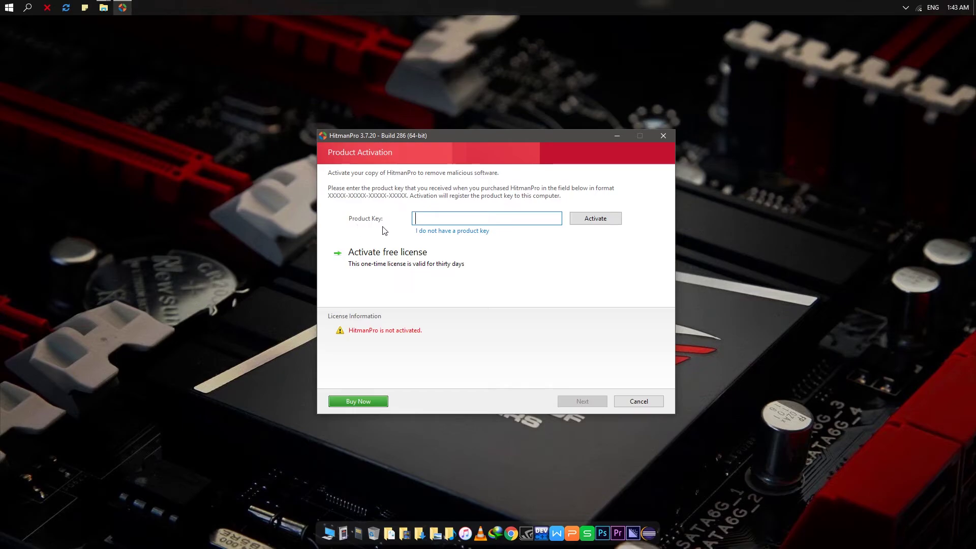
click(398, 259)
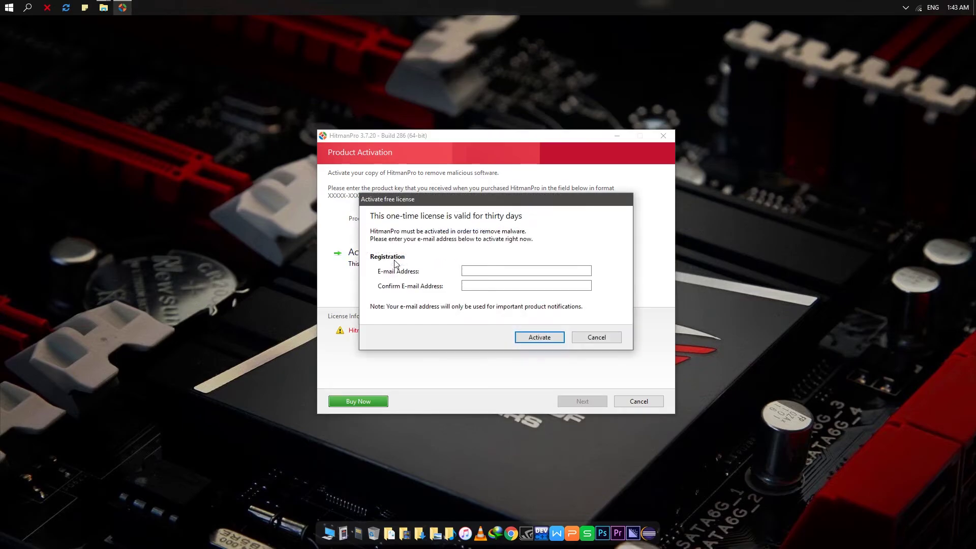
click(500, 270)
text(asd)
key(BackSpace)
key(BackSpace)
key(BackSpace)
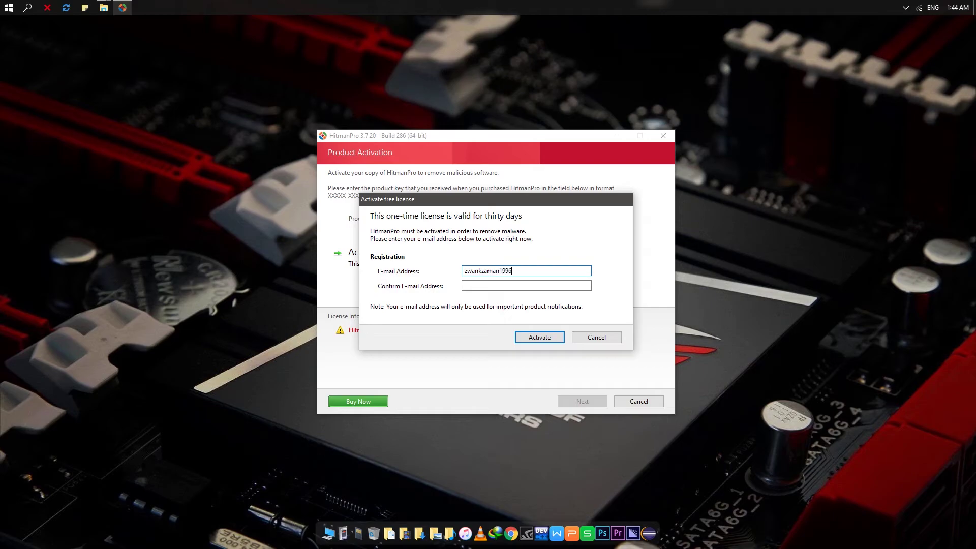
key(ctrl+a)
key(ctrl+c)
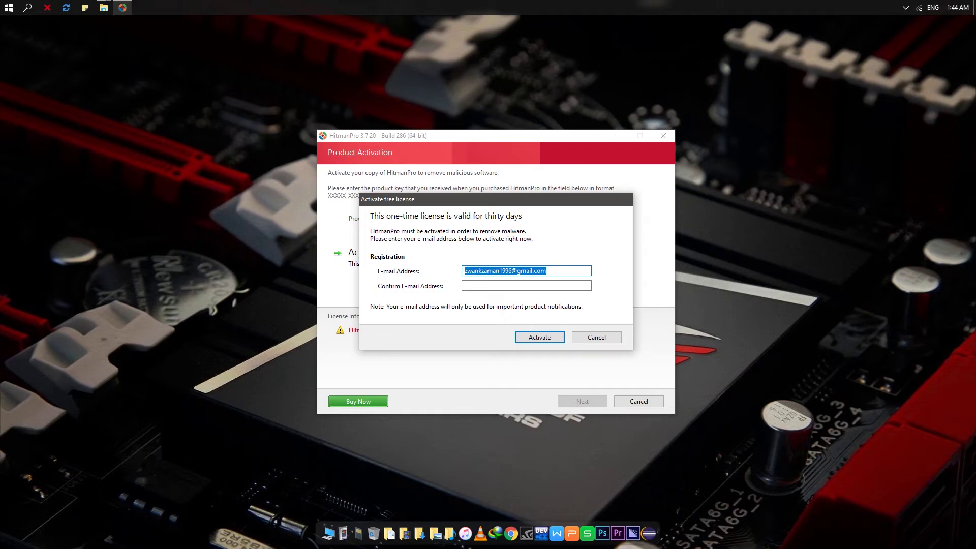
key(Tab)
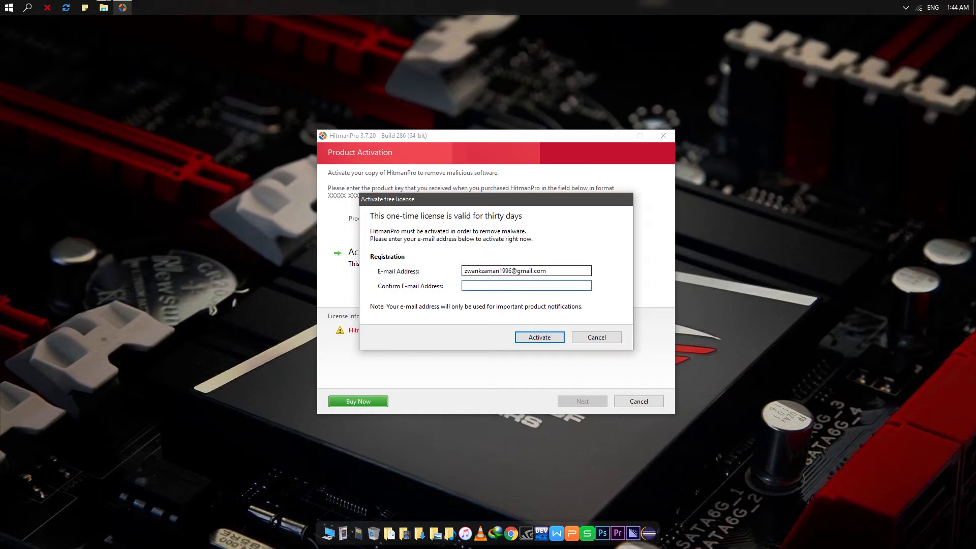
key(ctrl+v)
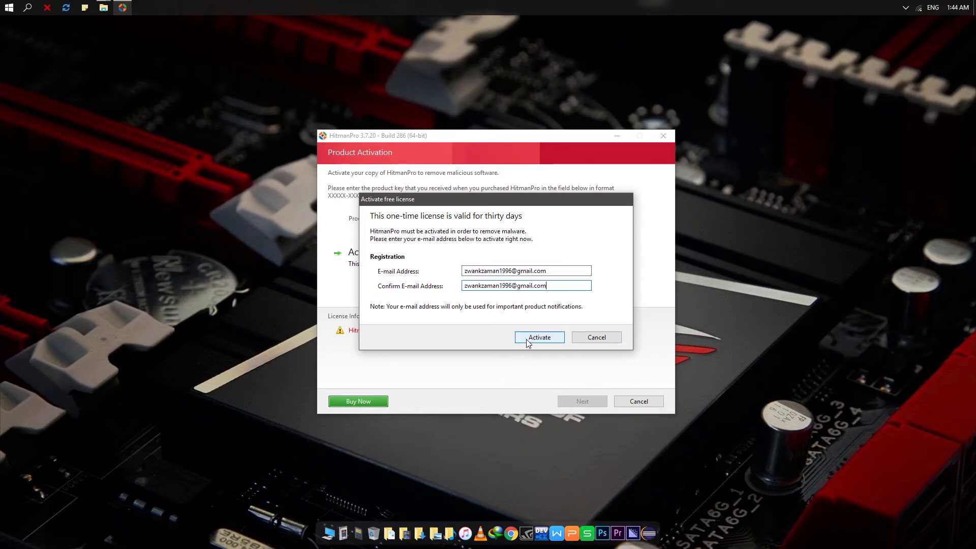
click(539, 337)
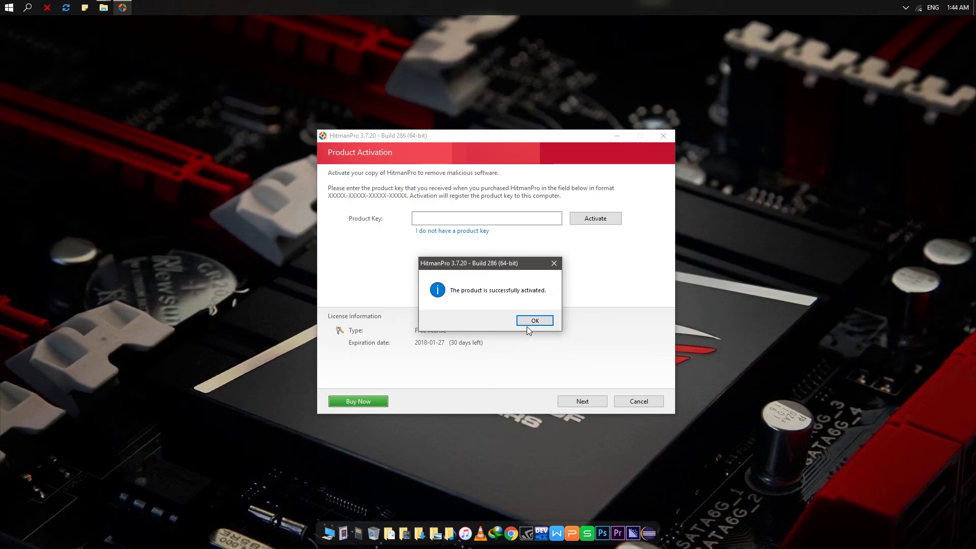
click(533, 321)
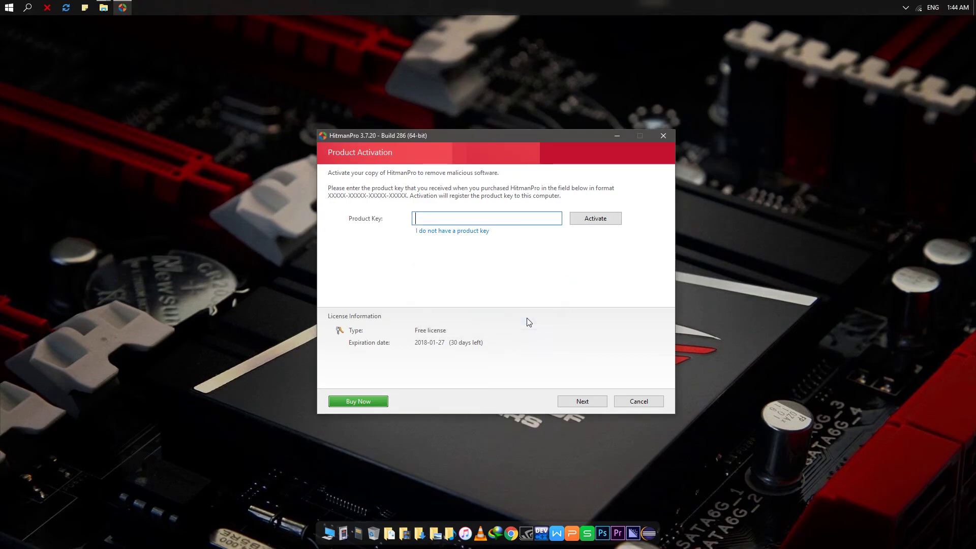
Step: Remove the detected threats and continue to the results summary of 124 threats
click(582, 403)
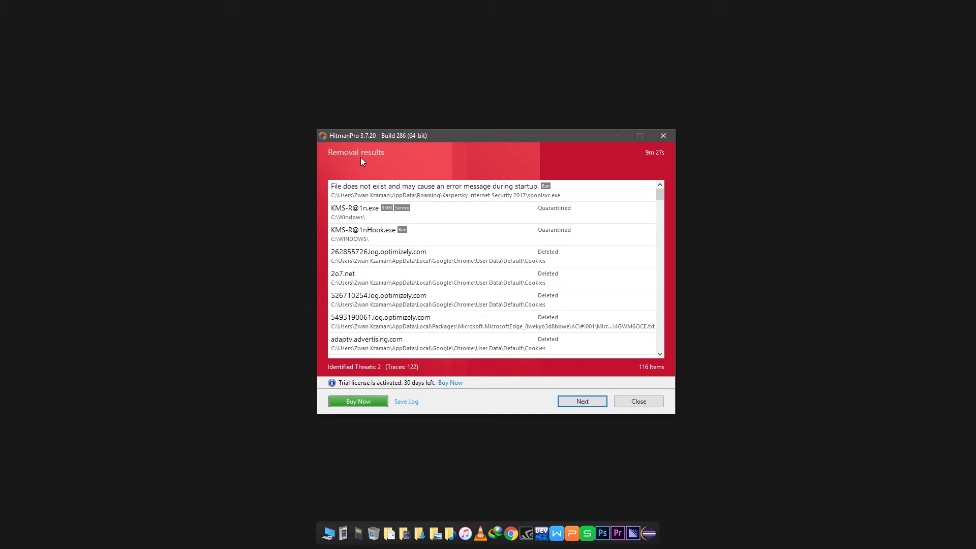
click(576, 404)
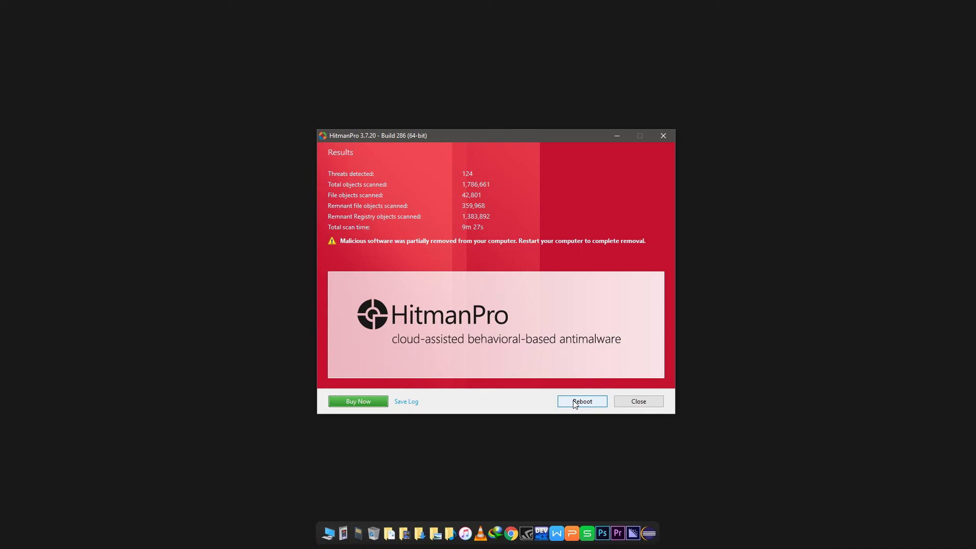
click(581, 401)
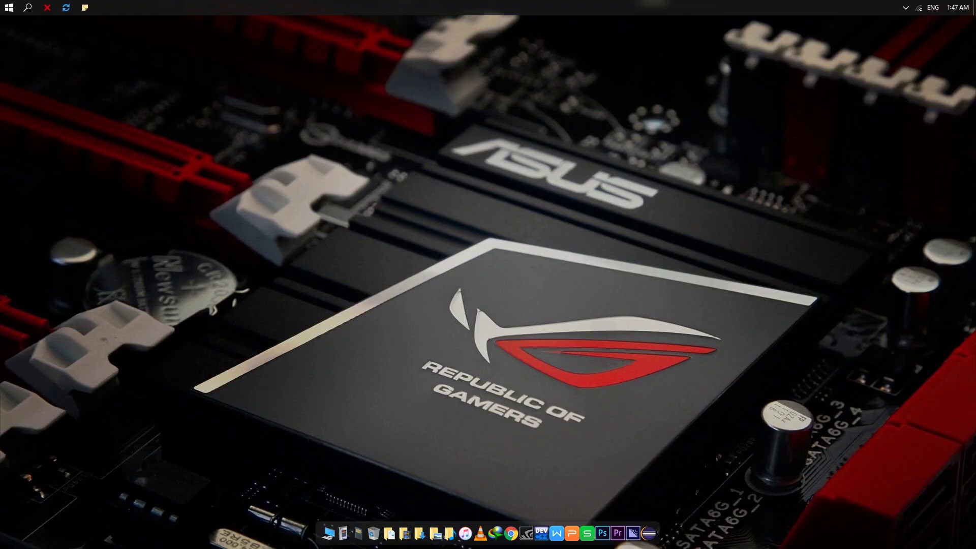